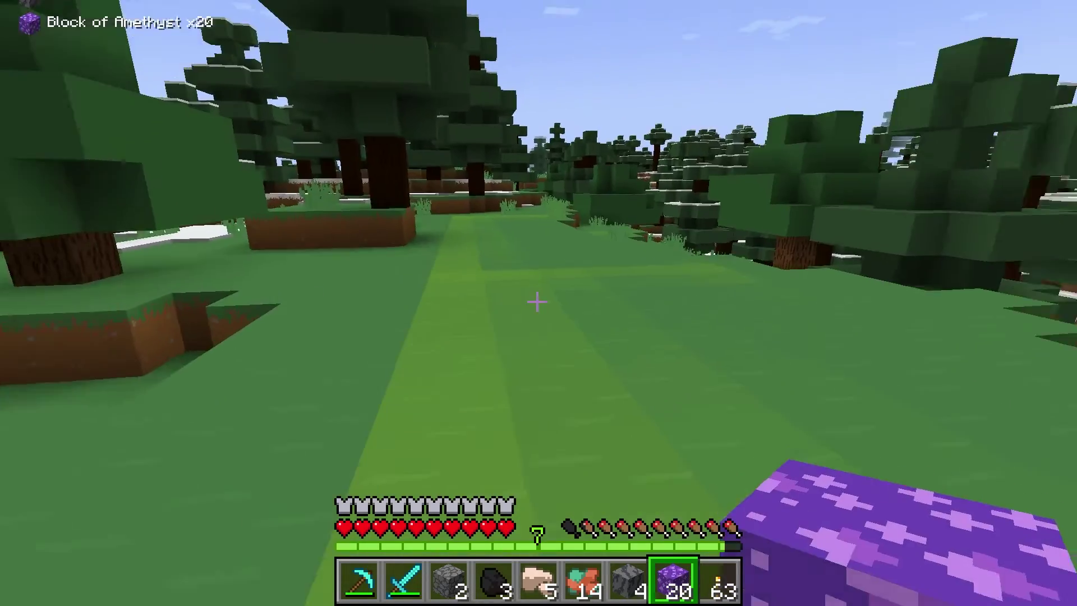
# Scroll the hotbar from the Block of Amethyst to the Diamond Pickaxe.
pyautogui.scroll(7, 539, 303)
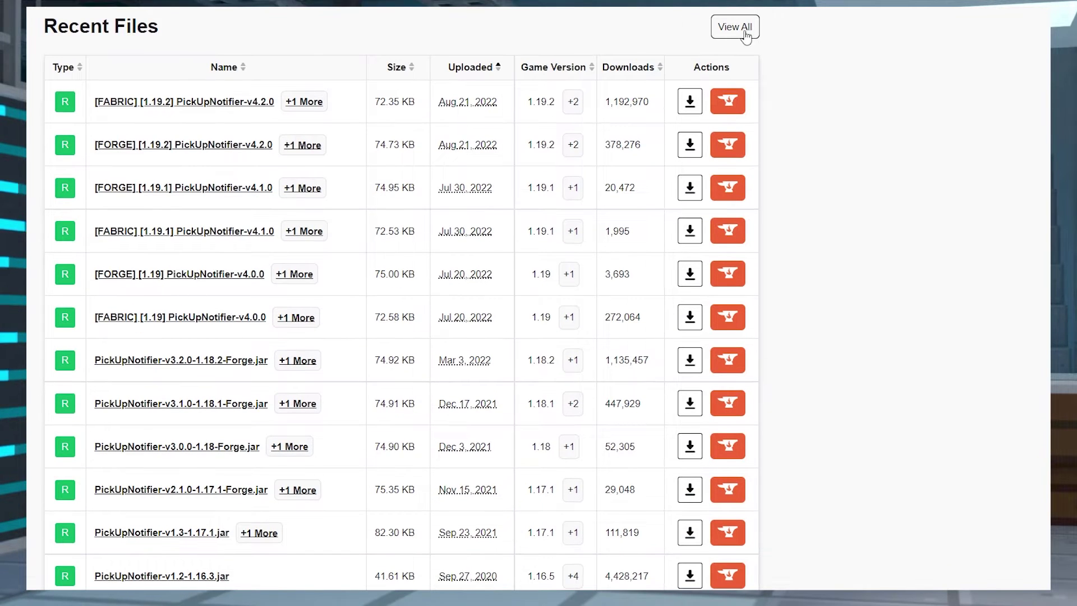
# Show all Pick Up Notifier files and filter the list to Forge releases only.
pyautogui.click(745, 32)
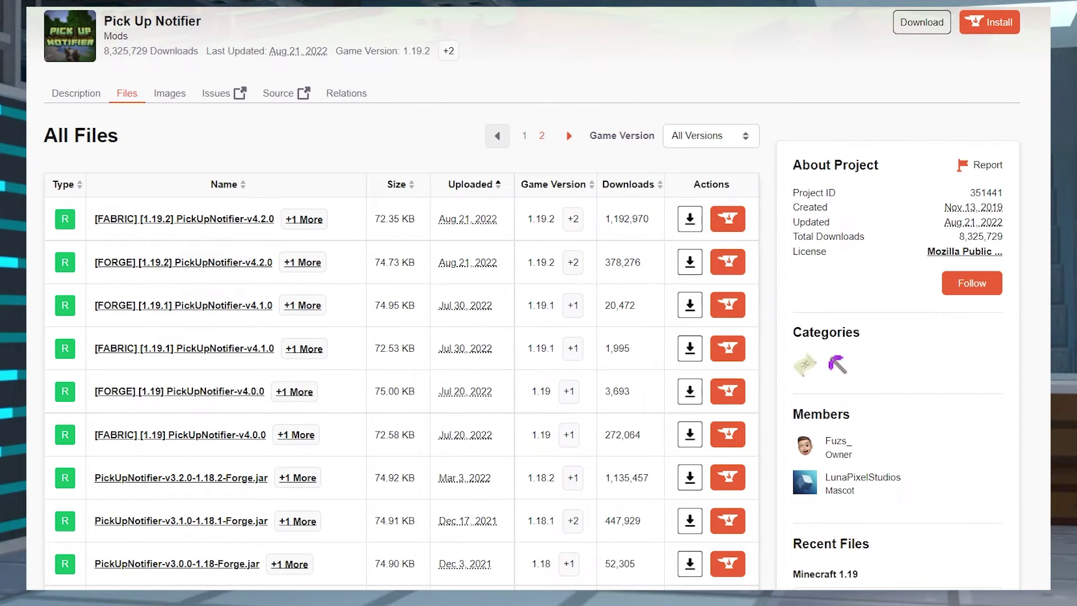
pyautogui.click(742, 148)
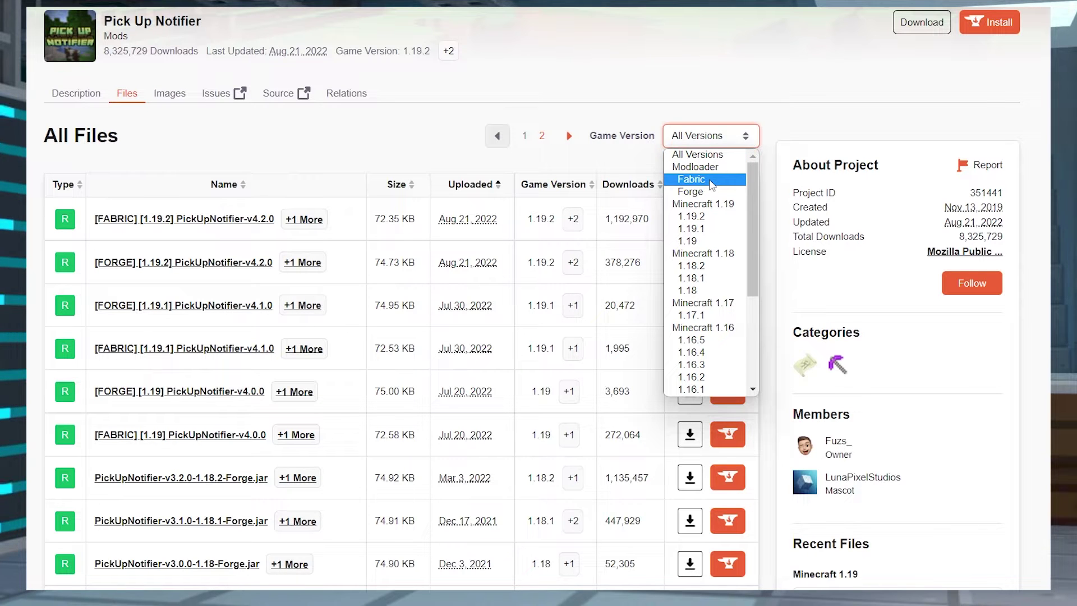
pyautogui.click(690, 192)
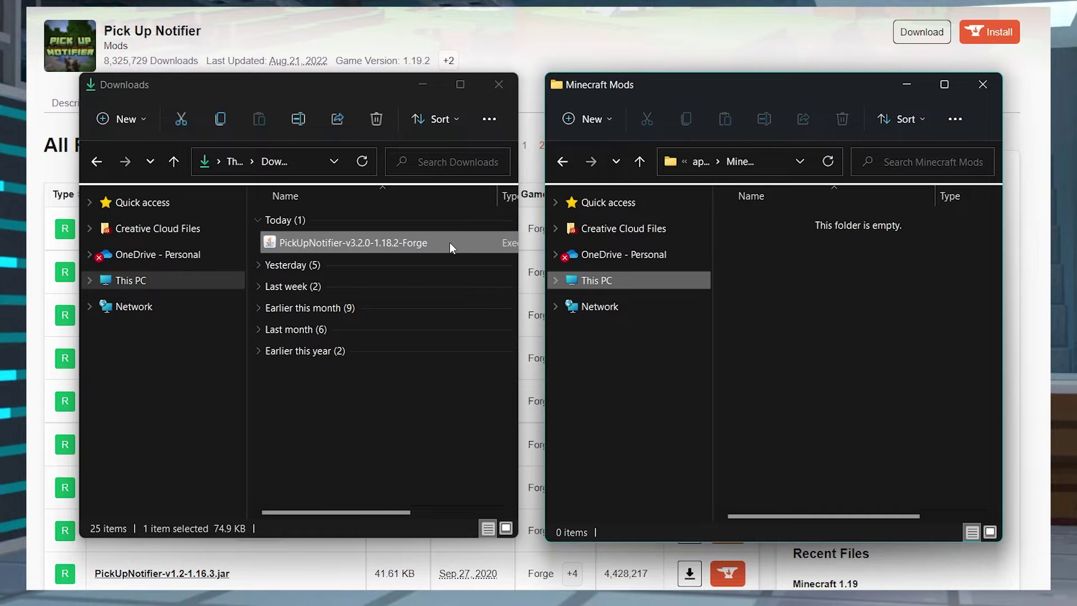
# Move the PickUpNotifier-v3.2.0-1.18.2-Forge jar into Minecraft Mods and minimize both Explorer windows.
pyautogui.moveTo(450, 242); pyautogui.dragTo(819, 279)
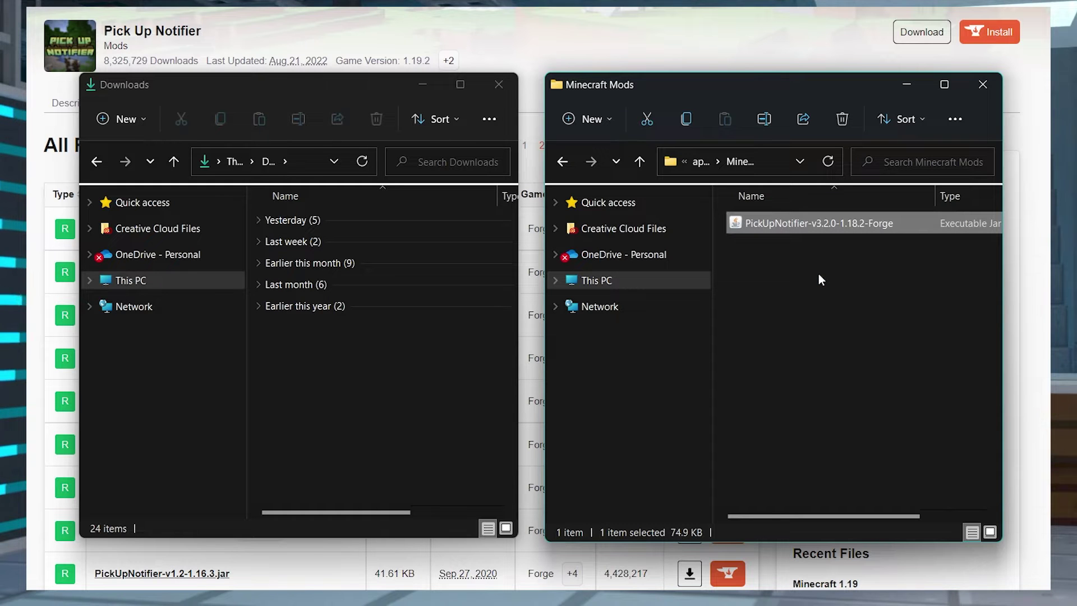
pyautogui.click(430, 85)
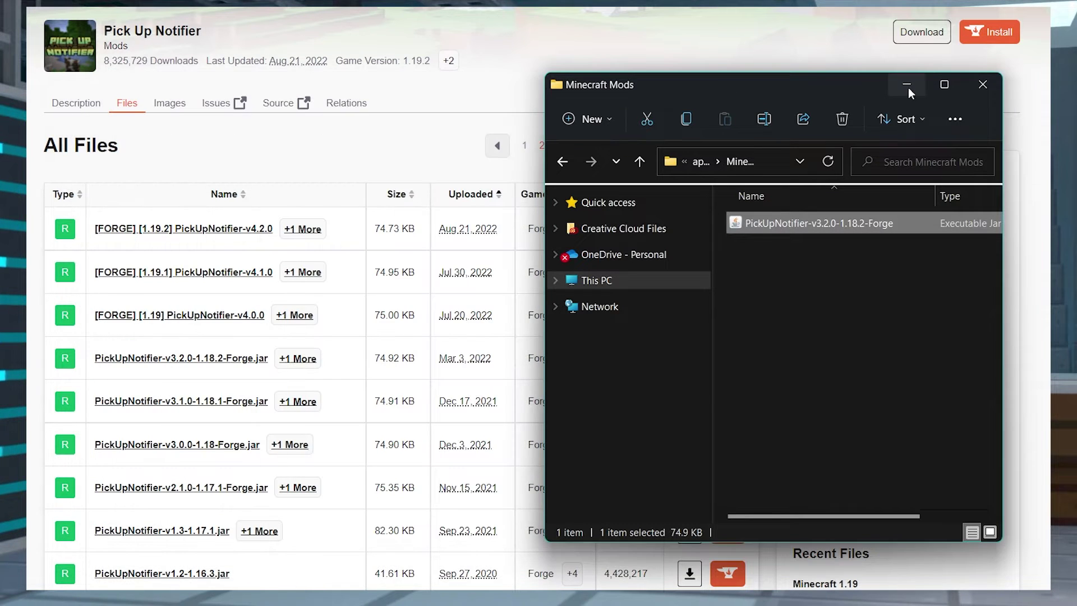
pyautogui.click(906, 86)
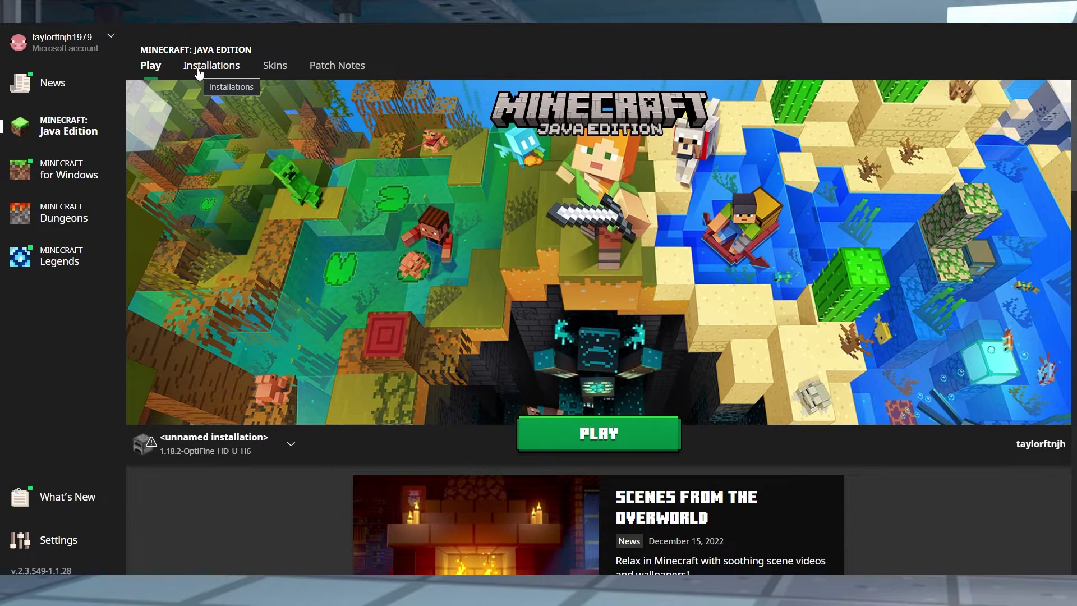
# Open the forge installation's mods folder from the launcher's Installations list.
pyautogui.click(199, 69)
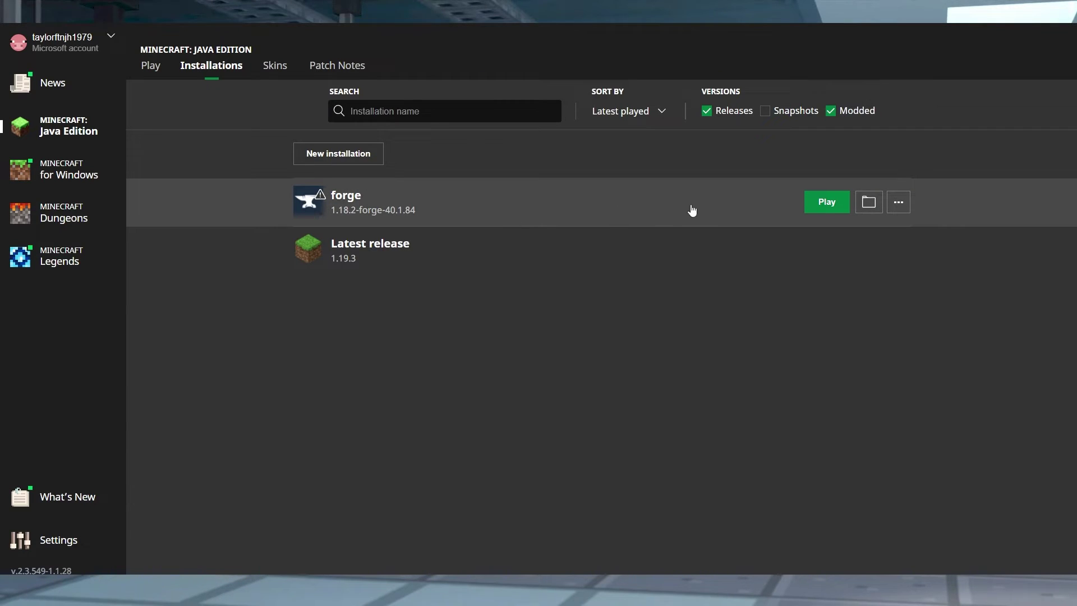
pyautogui.click(861, 205)
pyautogui.scroll(-2, 827, 433)
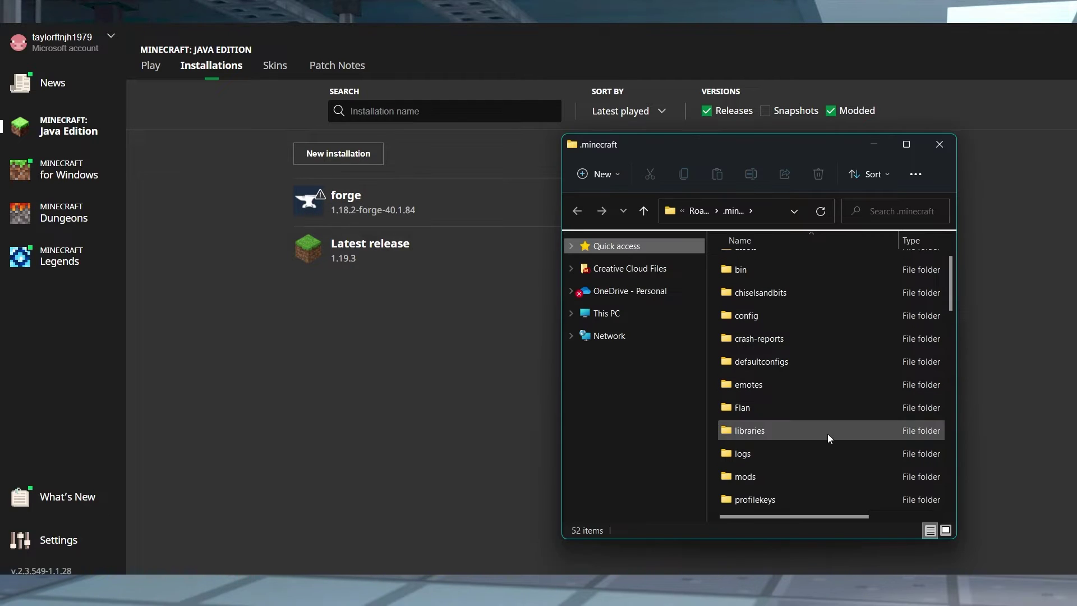
pyautogui.doubleClick(826, 472)
# Move the PickUpNotifier and PuzzlesLib jars into the forge mods folder and minimize both windows.
pyautogui.moveTo(372, 261); pyautogui.dragTo(769, 299)
pyautogui.click(477, 141)
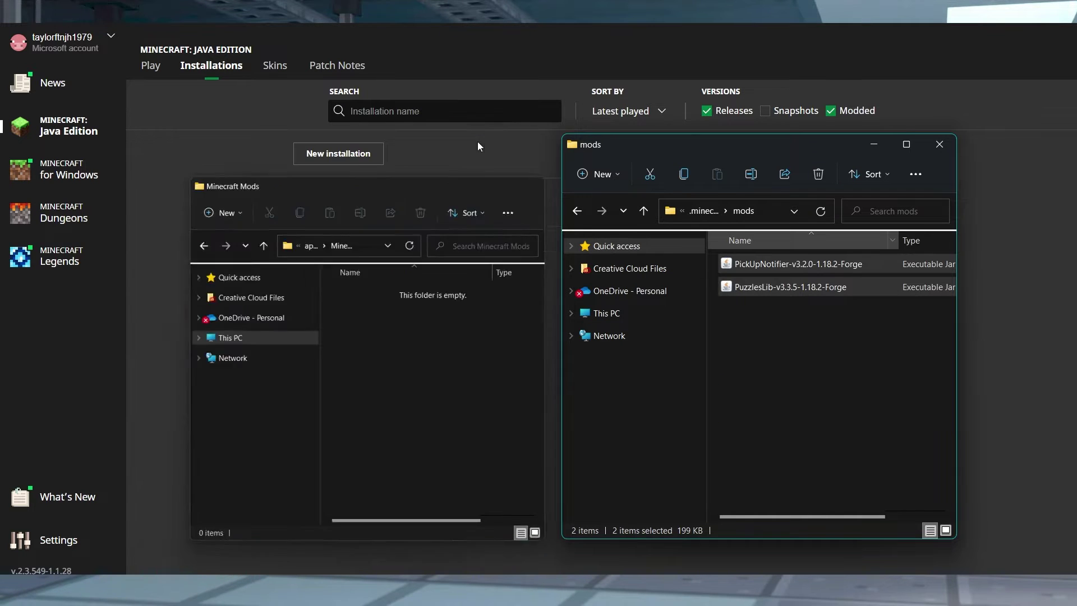
pyautogui.click(873, 144)
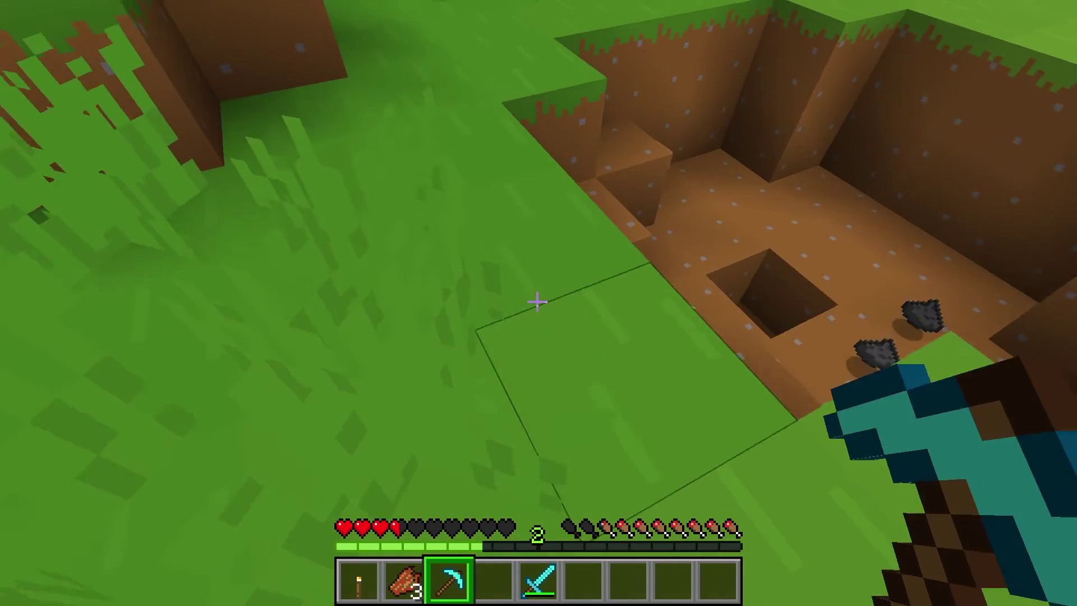
# Break the dirt block ahead so it is collected with a 1x Dirt notice.
pyautogui.click(538, 302)
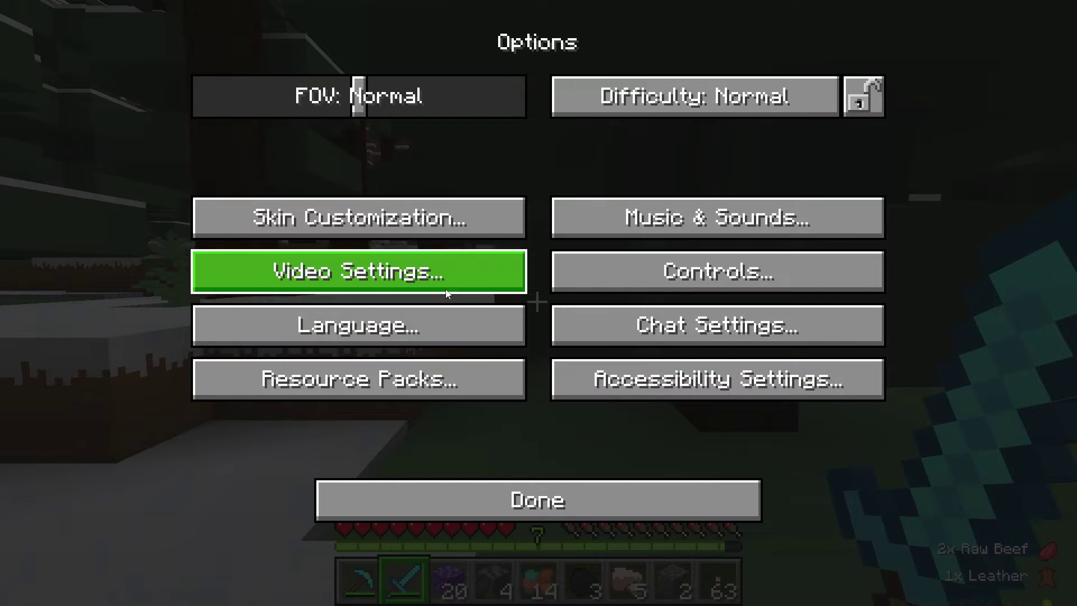
# Check the Video Settings, then close them and the Options screen back to the Game Menu.
pyautogui.click(490, 280)
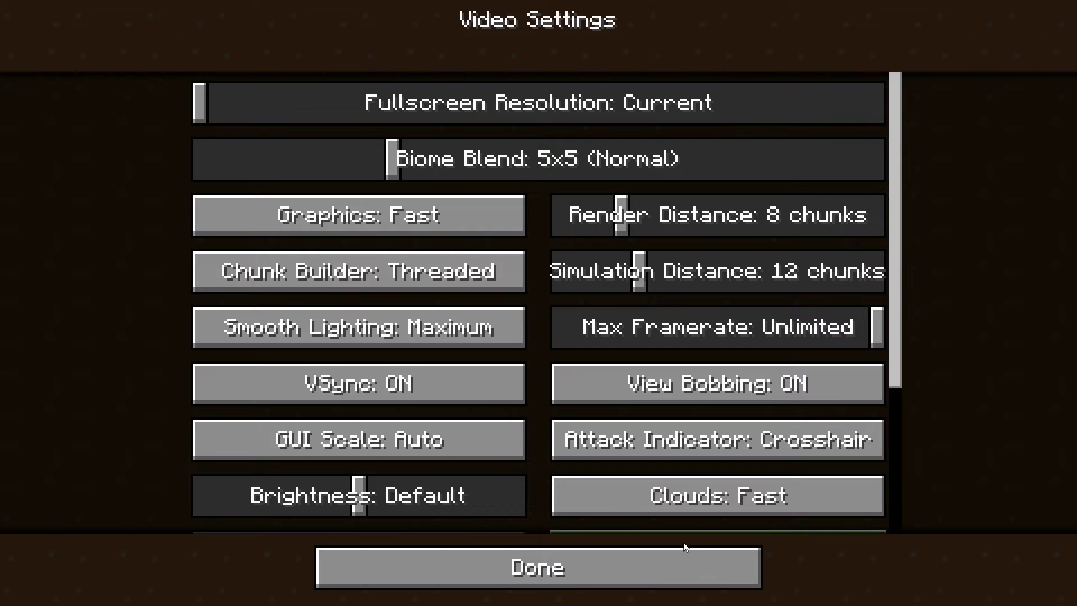
pyautogui.click(693, 558)
pyautogui.click(677, 492)
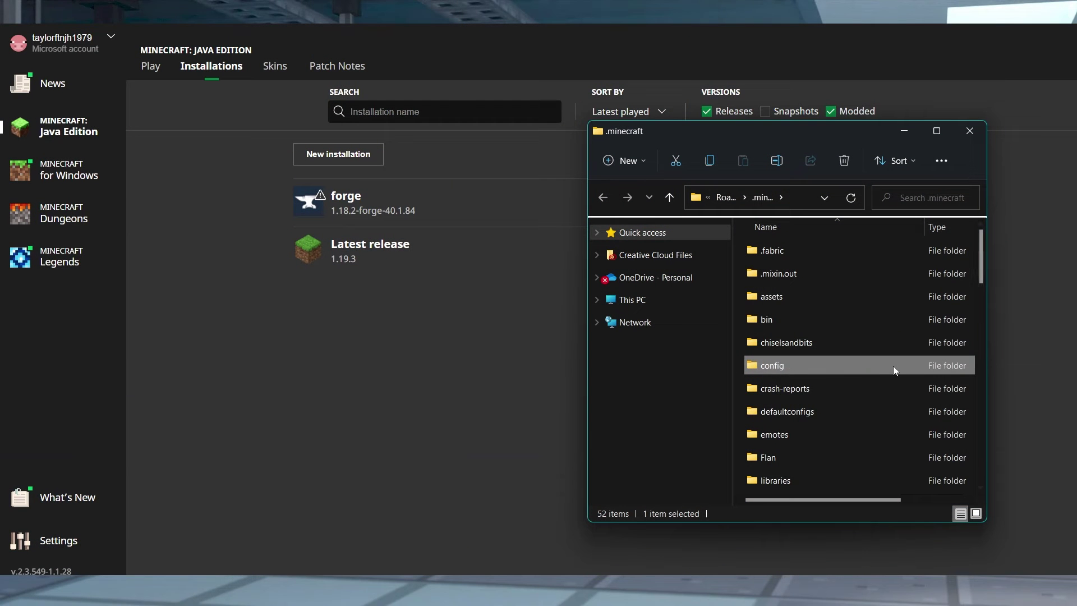
# Quit the game and select pickupnotifier-client.toml in the forge installation's config folder.
pyautogui.doubleClick(877, 366)
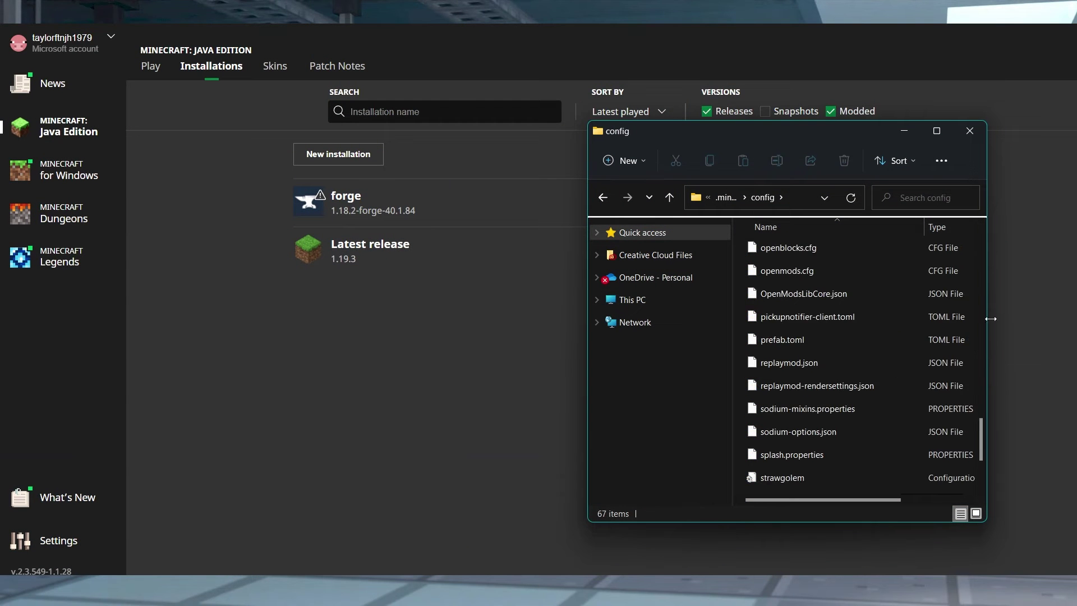
pyautogui.click(889, 318)
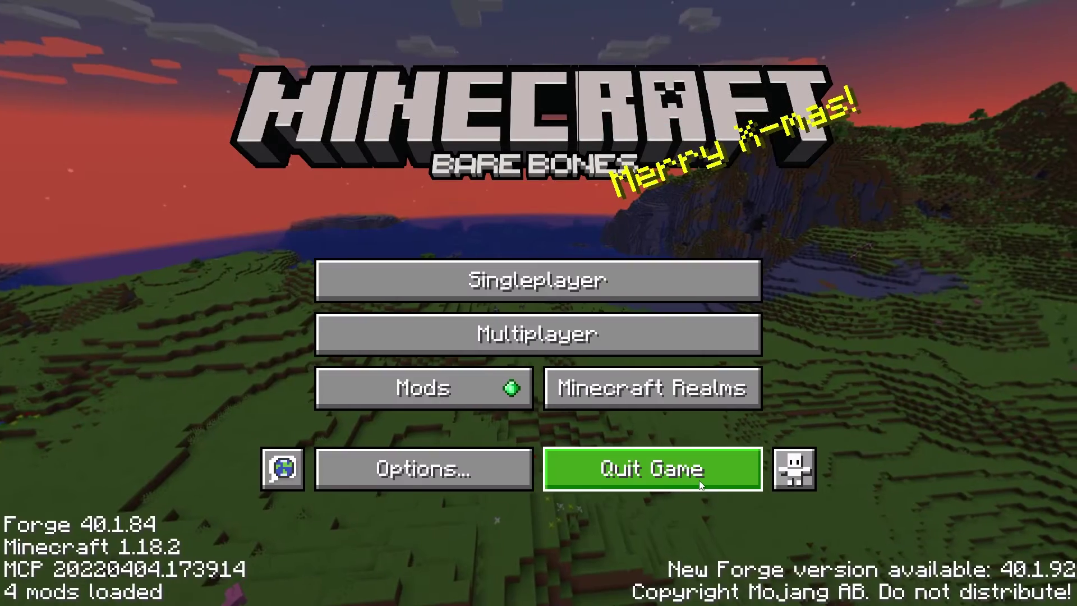
pyautogui.click(700, 485)
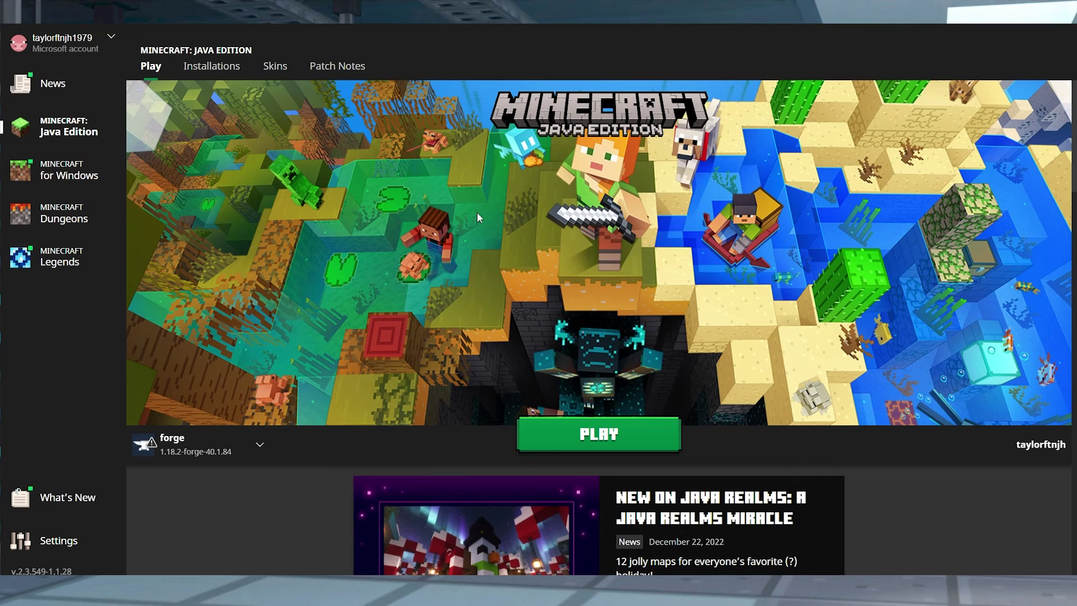
pyautogui.click(224, 71)
pyautogui.moveTo(660, 192)
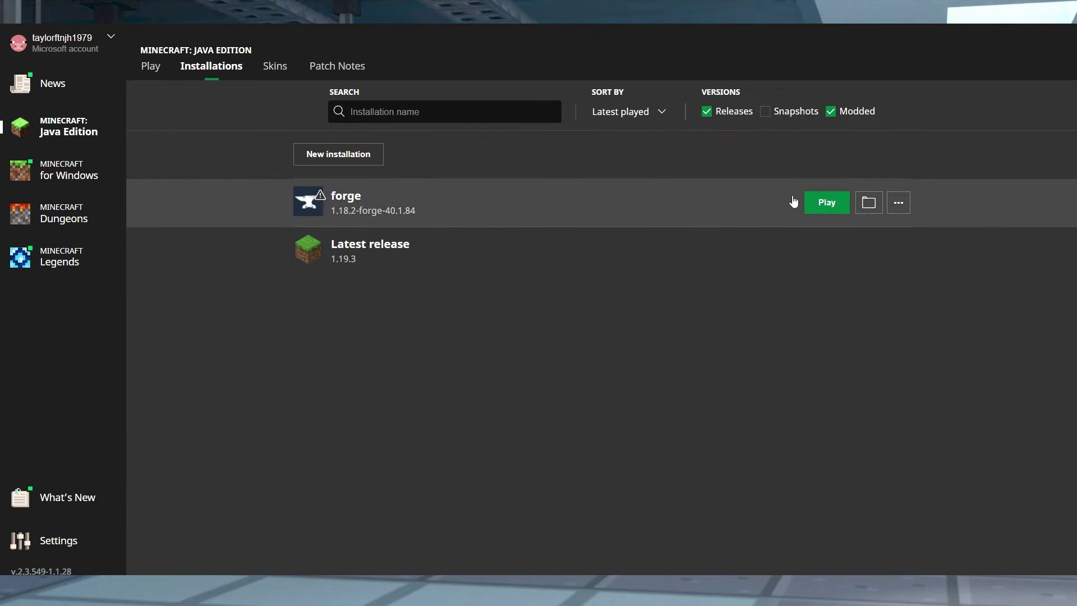
pyautogui.click(866, 203)
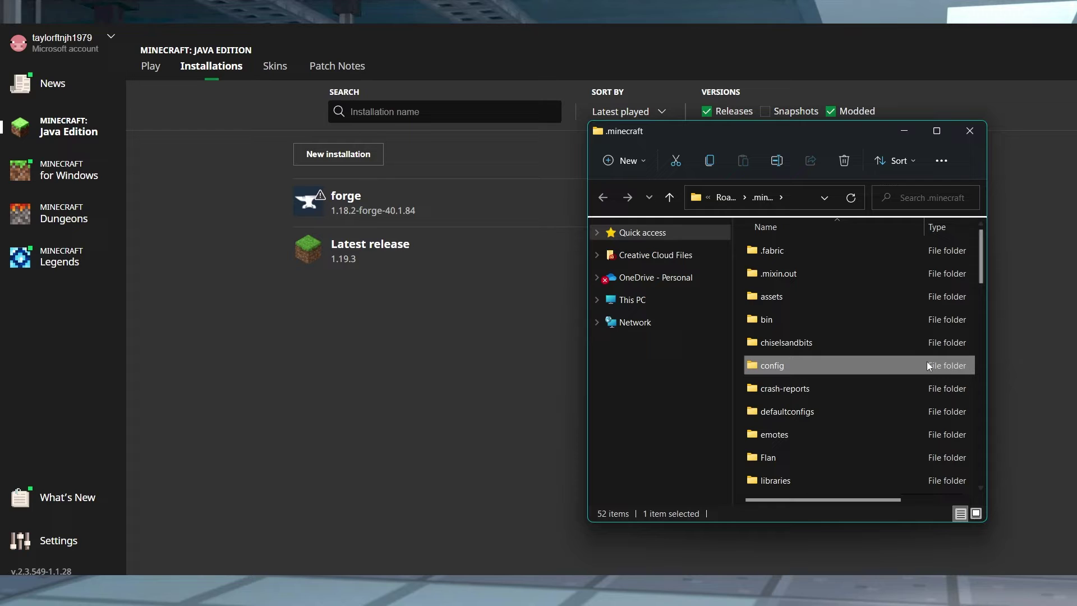
pyautogui.doubleClick(877, 365)
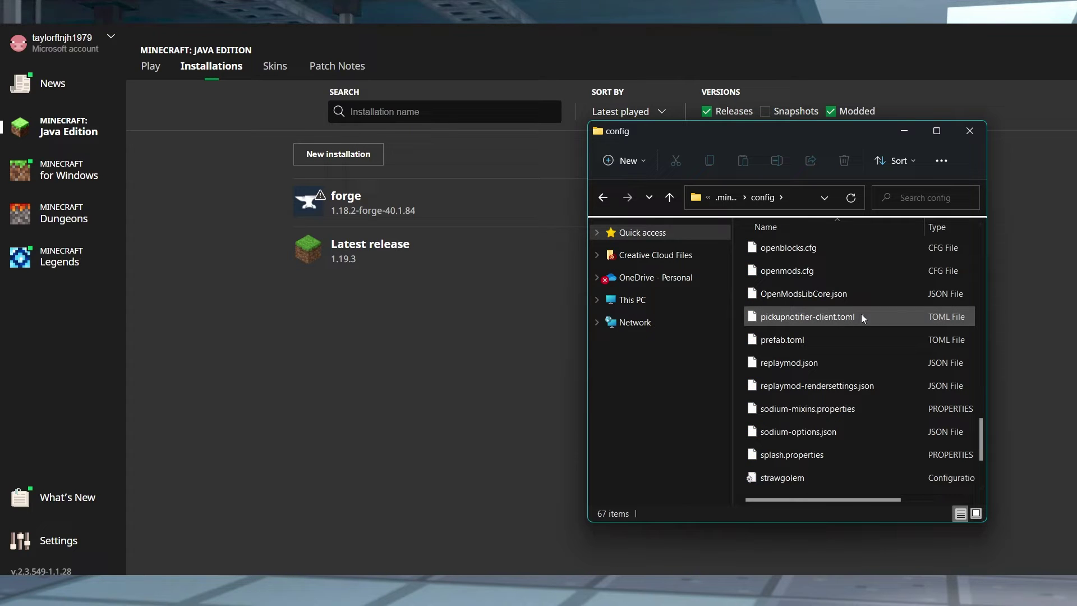
pyautogui.click(890, 314)
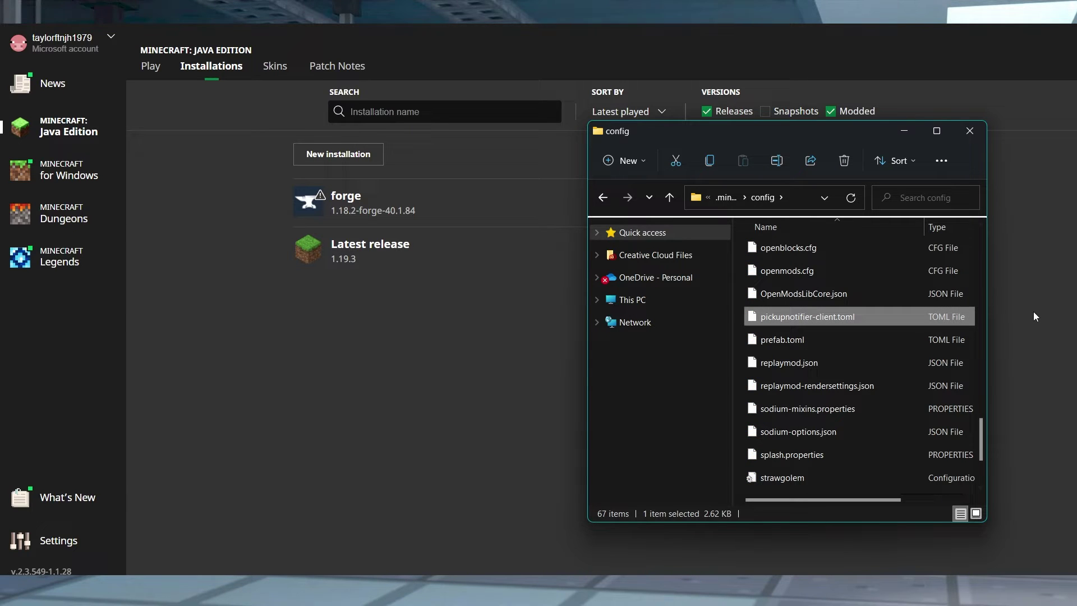
# Open pickupnotifier-client.toml in Notepad, save it with Draw Sprites false, and close both windows.
pyautogui.doubleClick(868, 312)
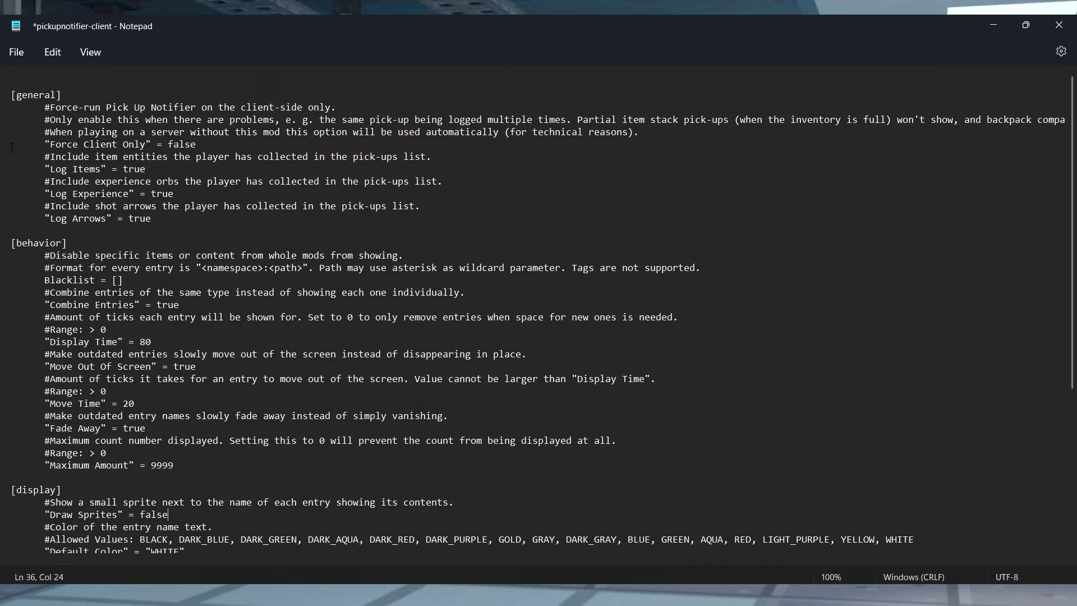
pyautogui.click(14, 51)
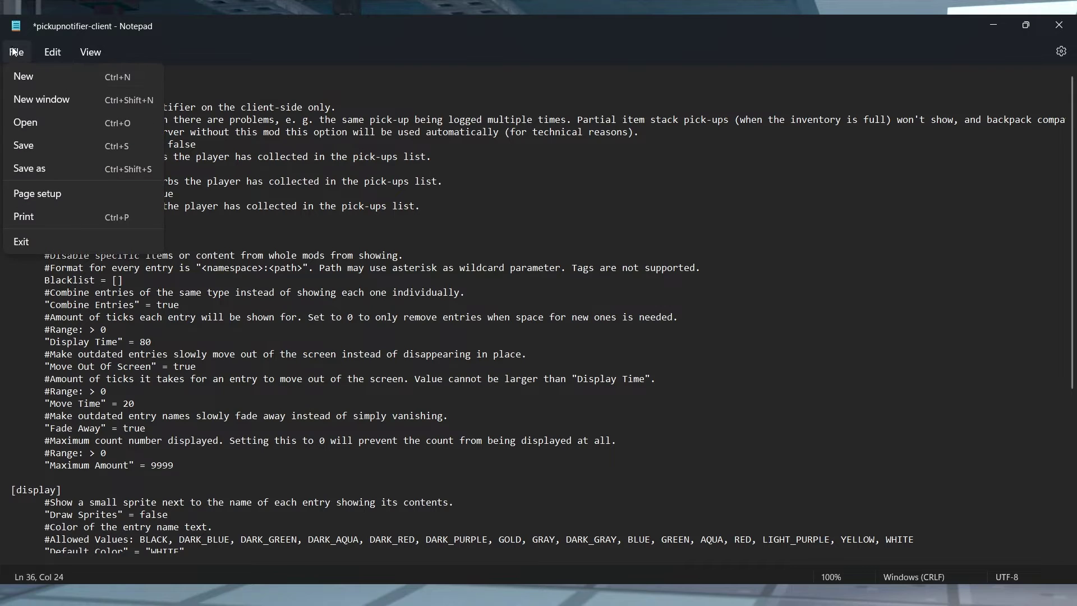
pyautogui.click(42, 147)
pyautogui.click(1060, 25)
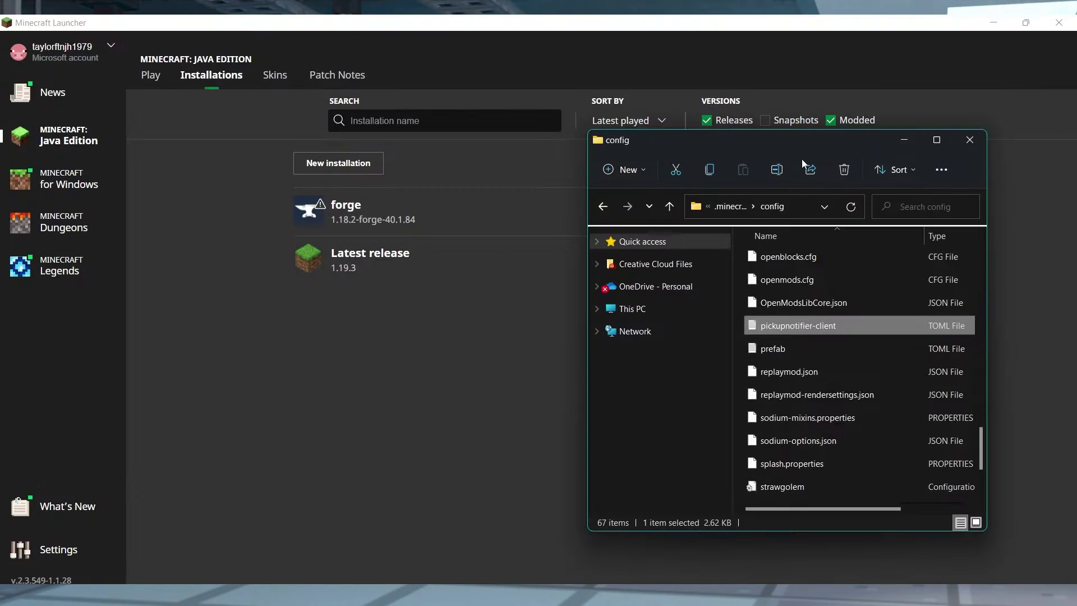
pyautogui.click(956, 139)
pyautogui.moveTo(553, 214)
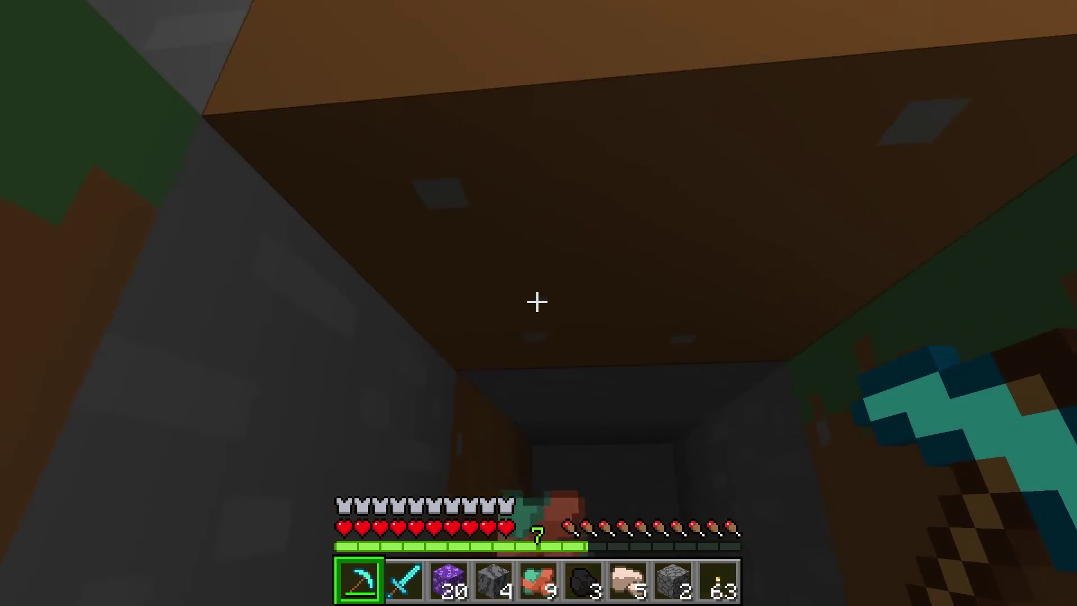
# Mine the dirt and copper blocks to trigger pickup notices like 3x Raw Copper.
pyautogui.moveTo(538, 302); pyautogui.dragTo(537, 302)
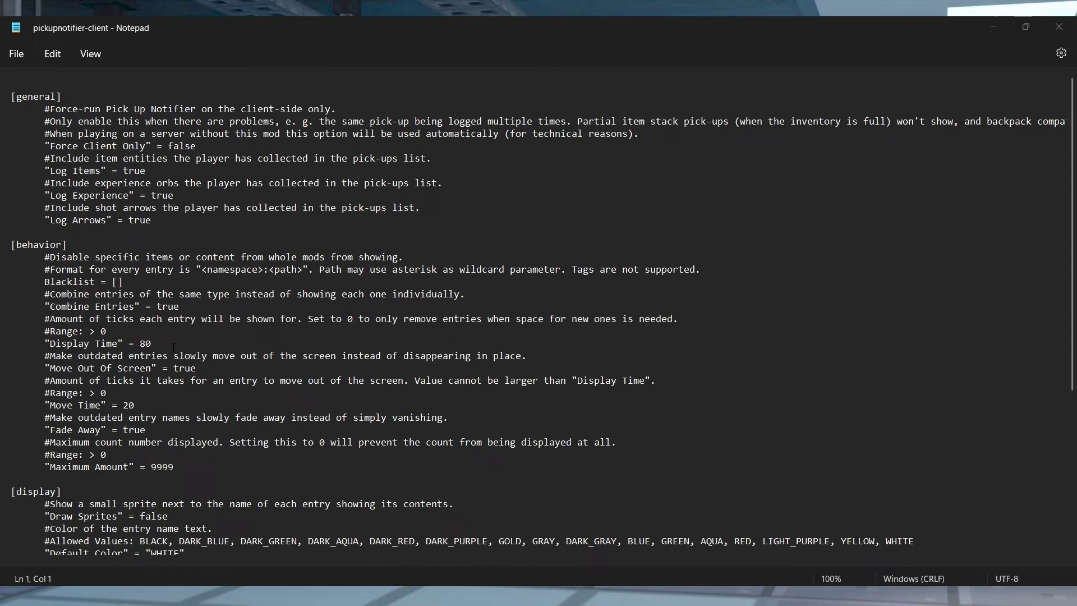
# Scroll to the [display] section and replace Default Color WHITE with RED.
pyautogui.scroll(-3, 197, 364)
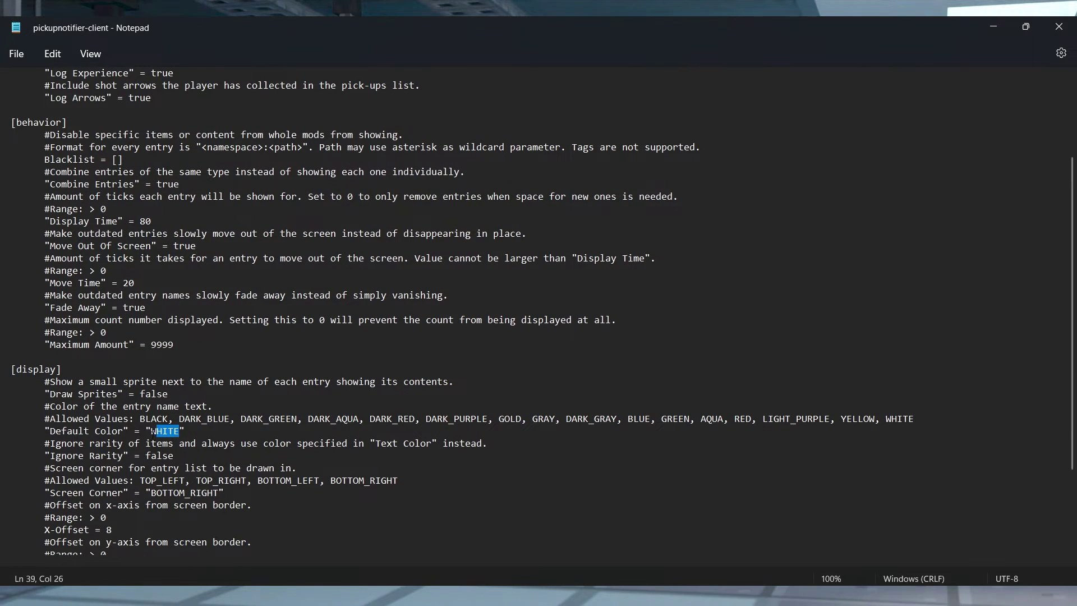
pyautogui.write('RED')
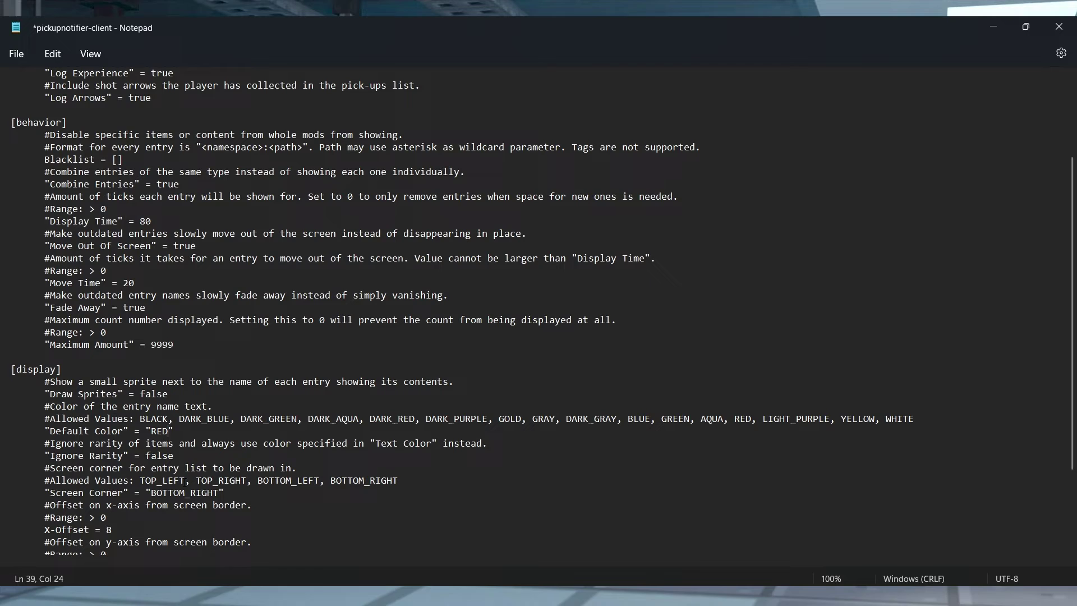
pyautogui.moveTo(177, 454); pyautogui.dragTo(42, 459)
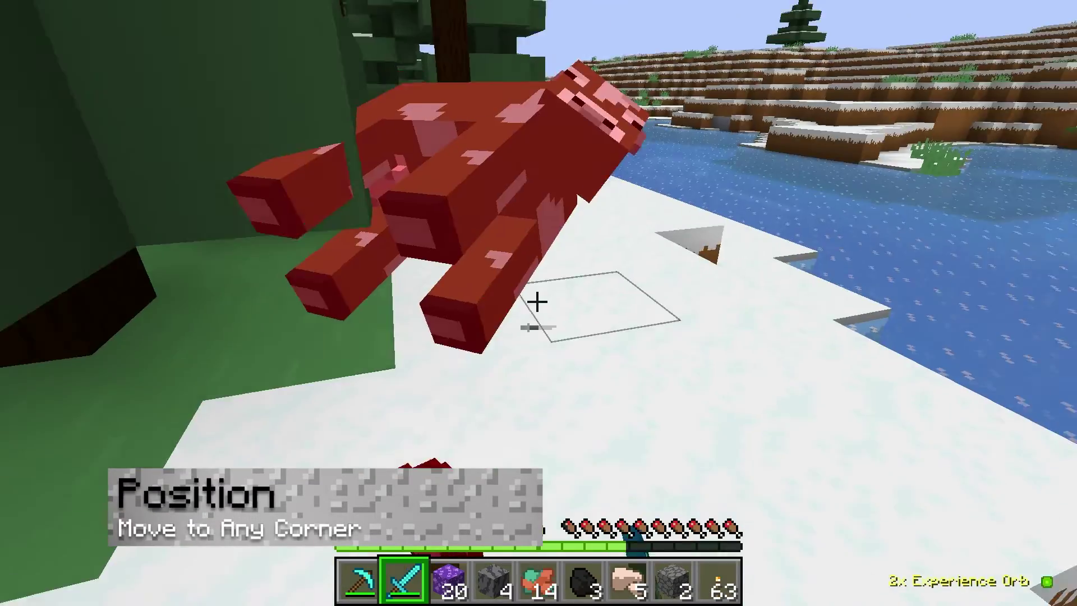
# Select the BOTTOM_RIGHT value on the Screen Corner line so it can be replaced with TOP_LEFT.
pyautogui.press('w')
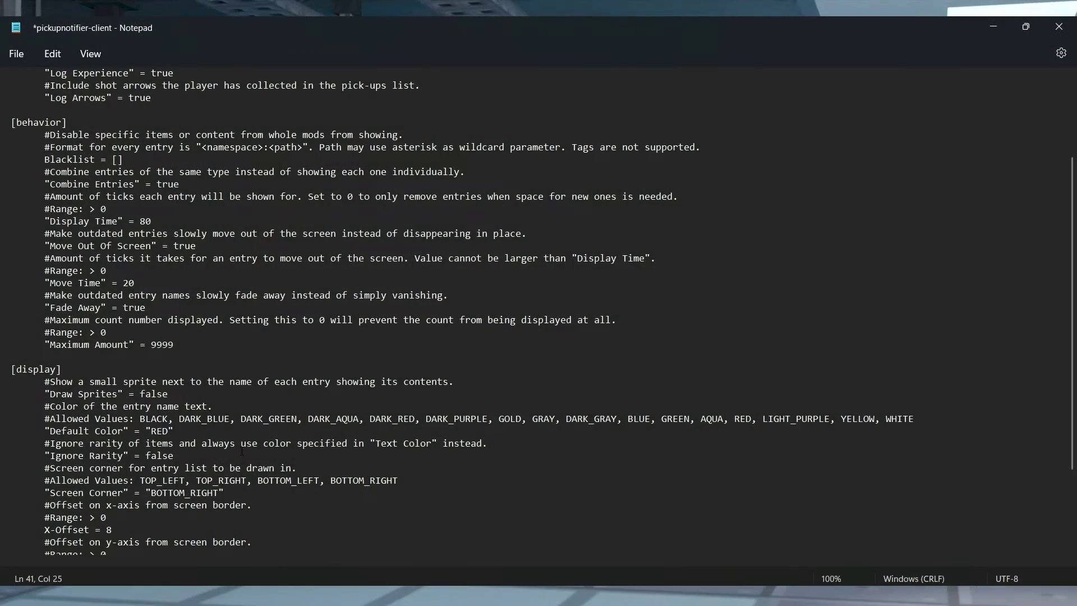
pyautogui.moveTo(46, 494); pyautogui.dragTo(247, 498)
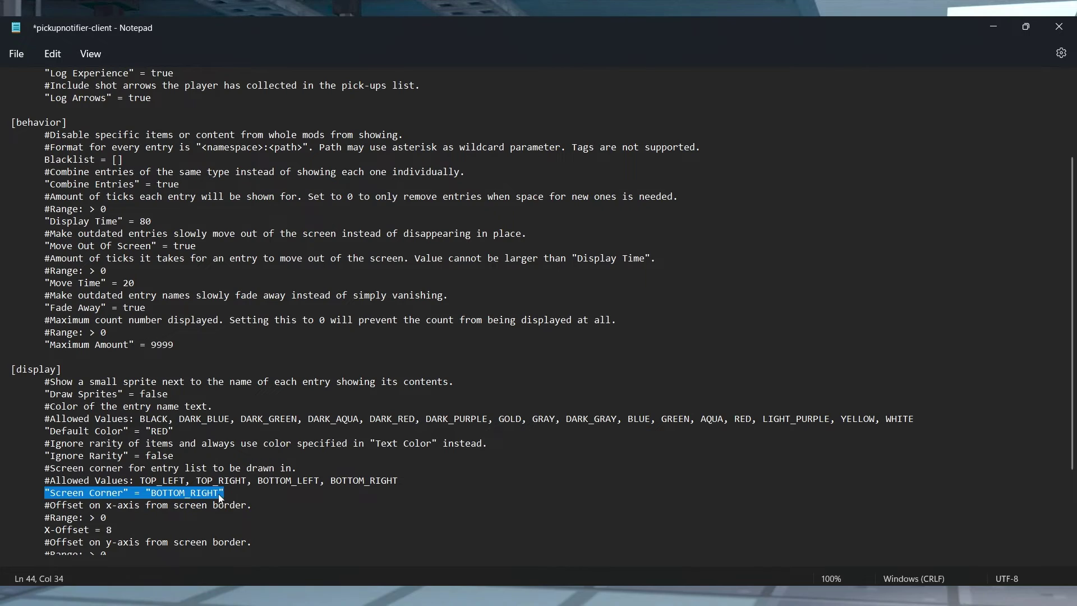
pyautogui.moveTo(219, 497); pyautogui.dragTo(157, 493)
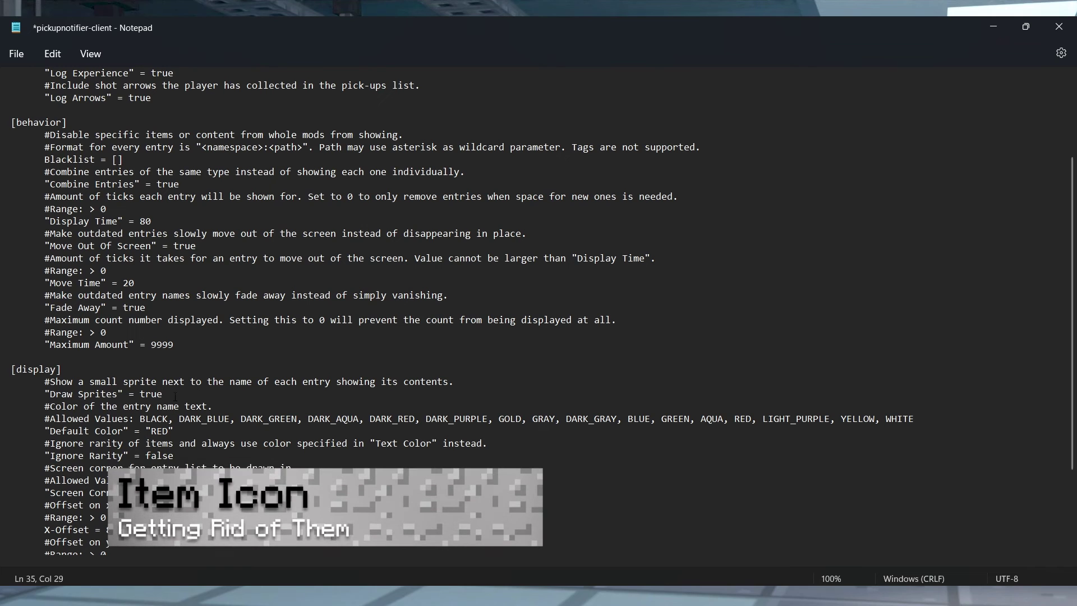
# Replace the Draw Sprites value true with false in the config.
pyautogui.moveTo(175, 396); pyautogui.dragTo(67, 393)
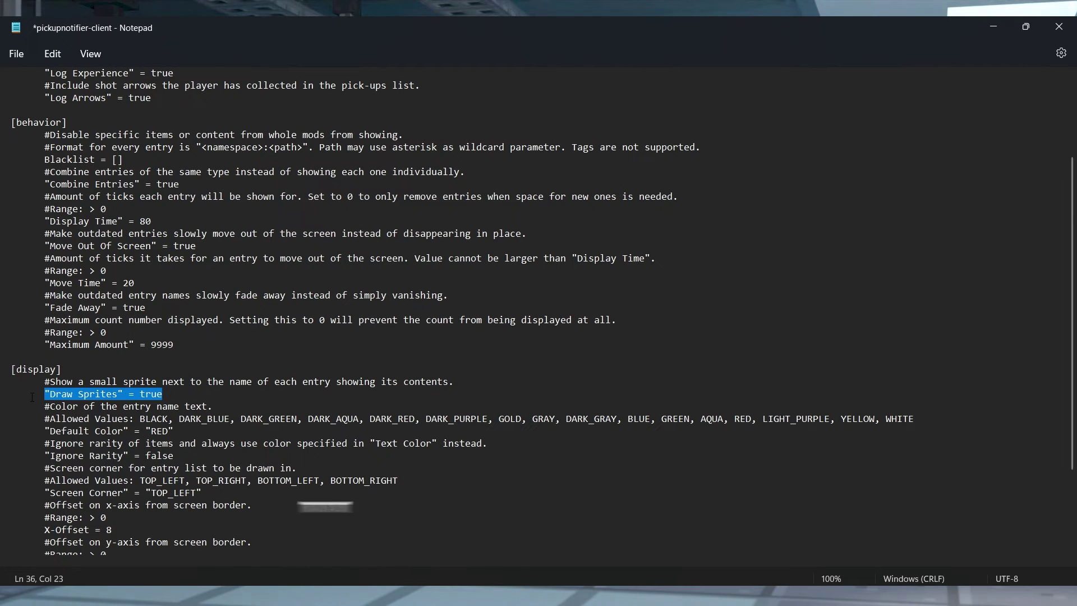
pyautogui.press('End')
pyautogui.press('BackSpace')
pyautogui.press('BackSpace')
pyautogui.press('BackSpace')
pyautogui.write('fa')
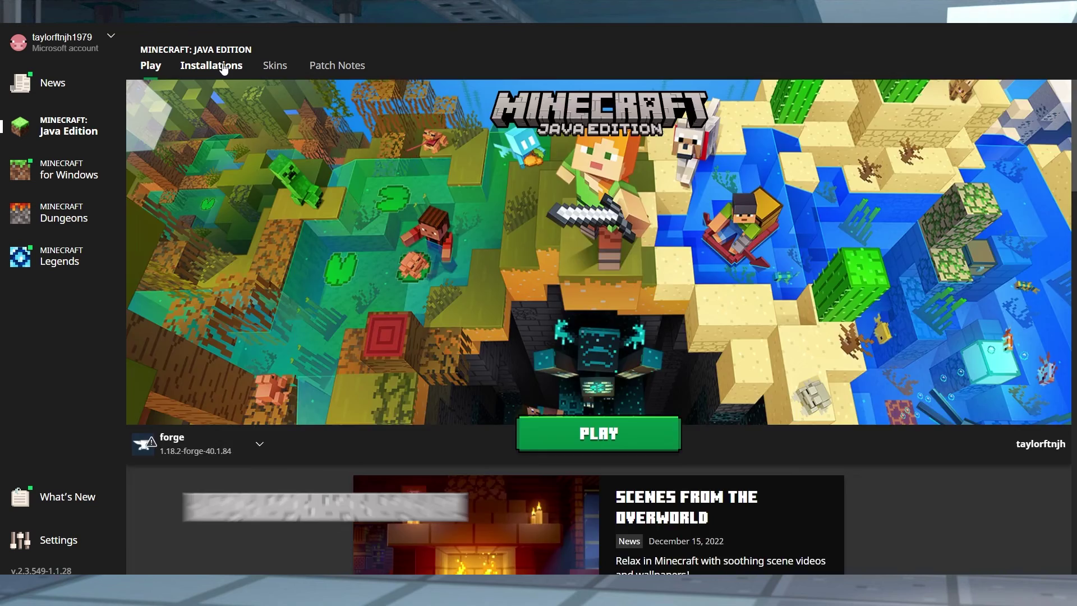
# Show the launcher's Installations list with the forge and Latest release profiles.
pyautogui.click(211, 66)
pyautogui.moveTo(244, 197)
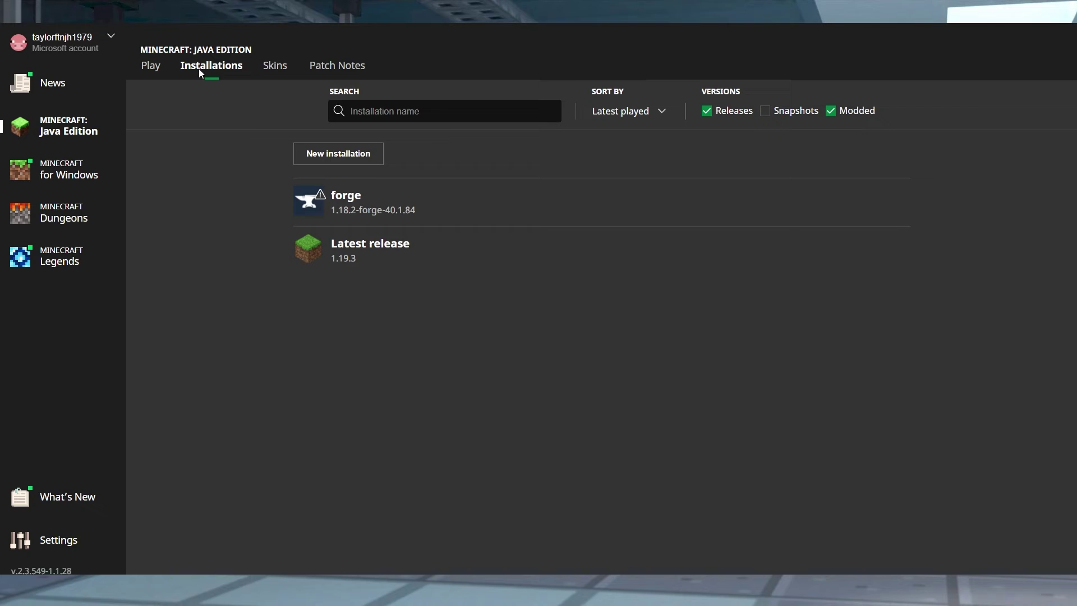
pyautogui.moveTo(510, 225)
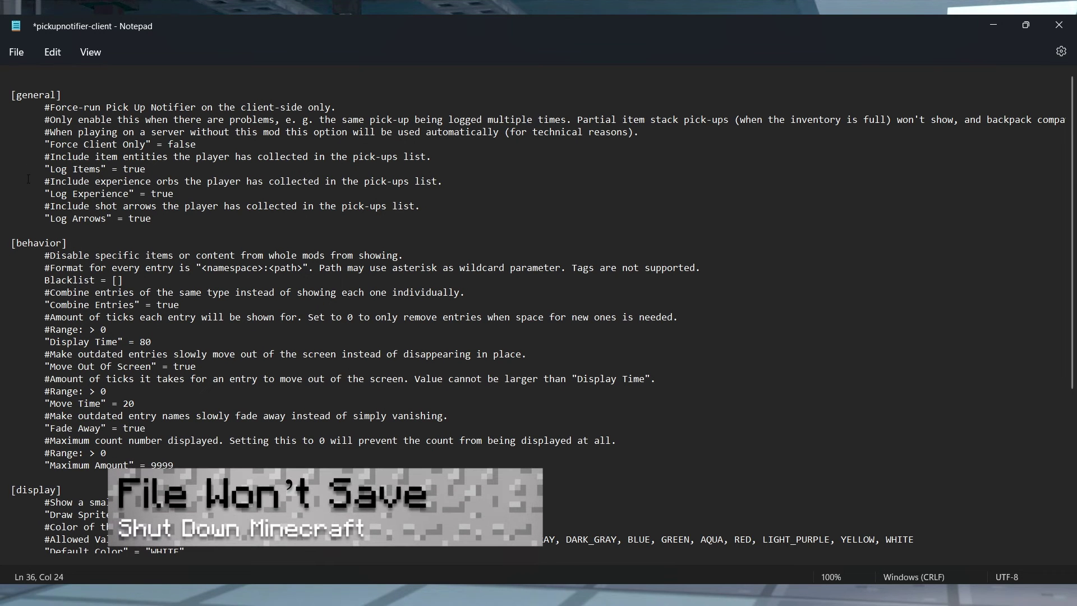
# Save the pickupnotifier-client config, close the config folder, and launch the forge installation.
pyautogui.click(16, 51)
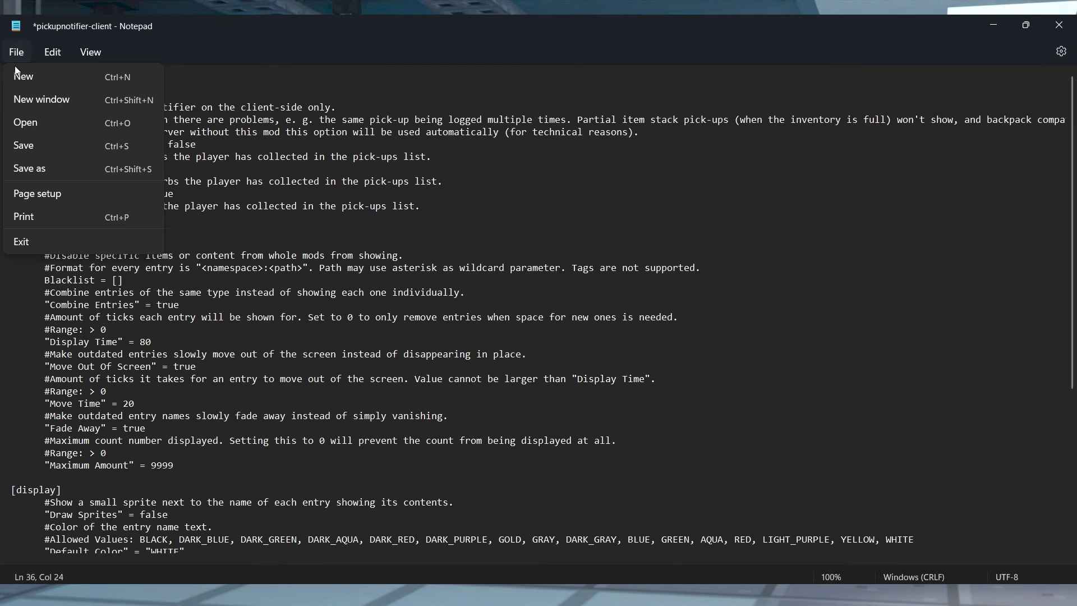
pyautogui.click(42, 147)
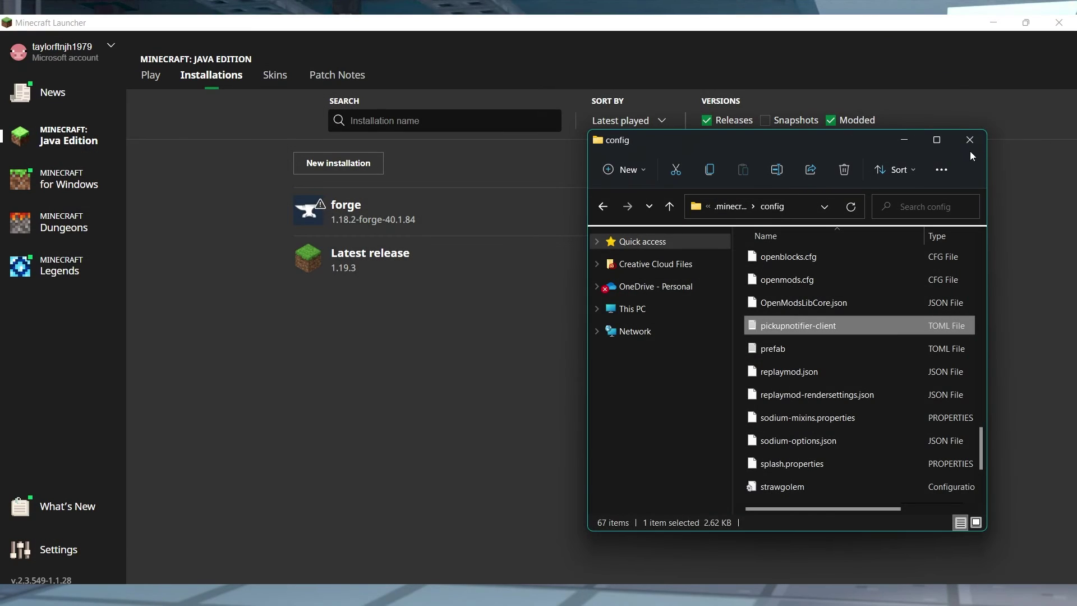
pyautogui.click(964, 143)
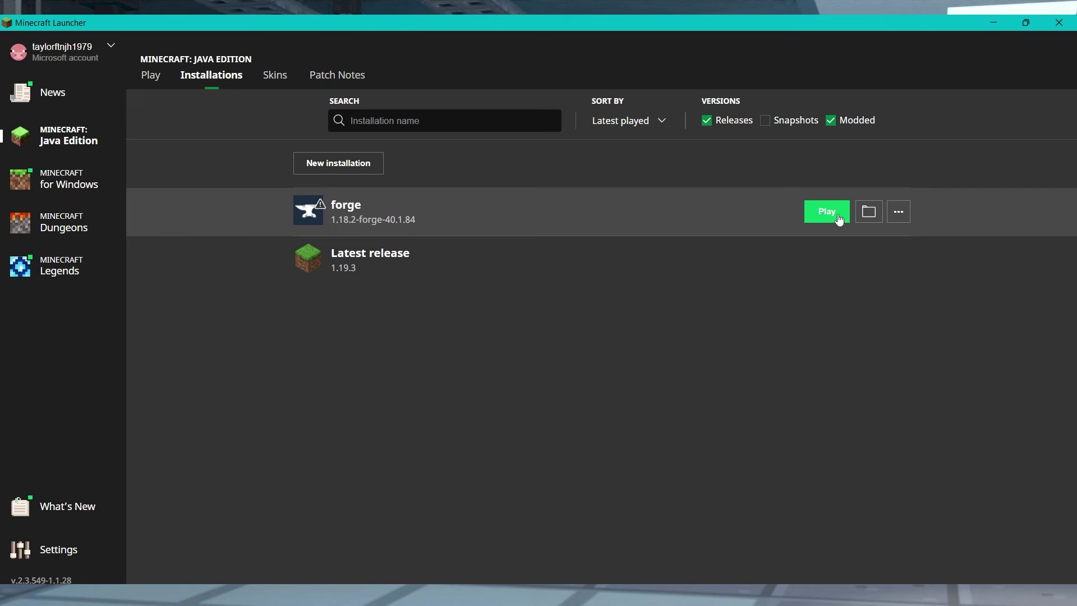
pyautogui.click(840, 218)
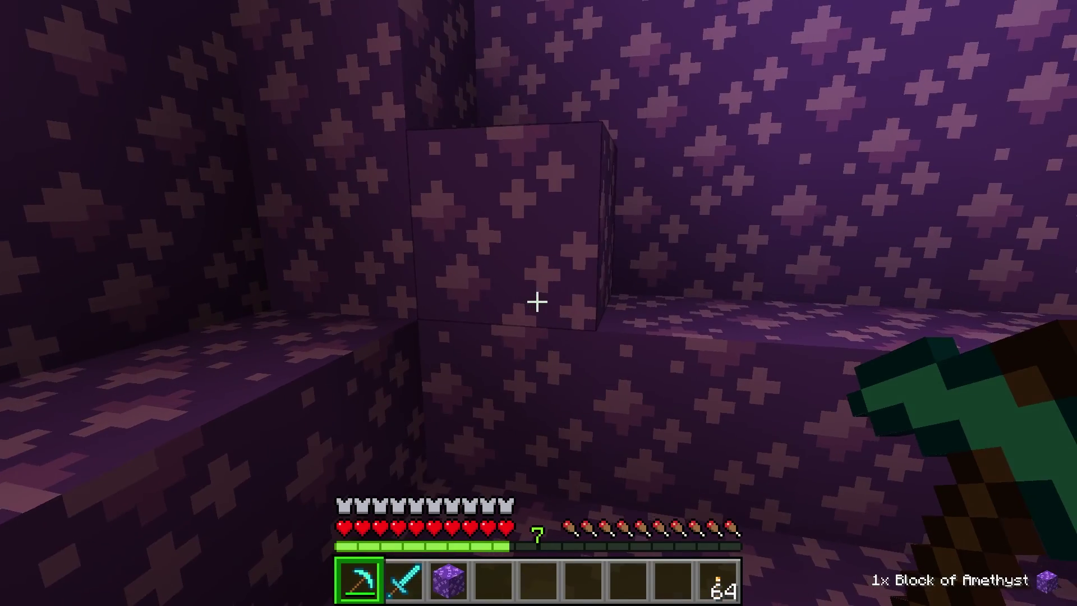
# Mine amethyst in the geode until the hotbar holds 8 blocks and a 7x Block of Amethyst notice appears.
pyautogui.click(537, 302)
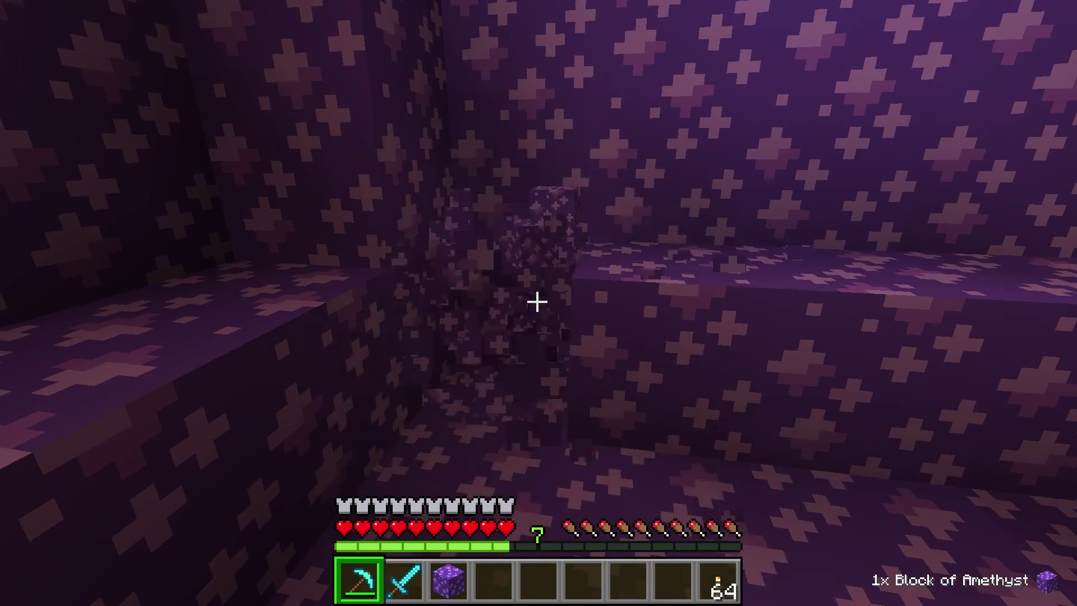
pyautogui.click(536, 302)
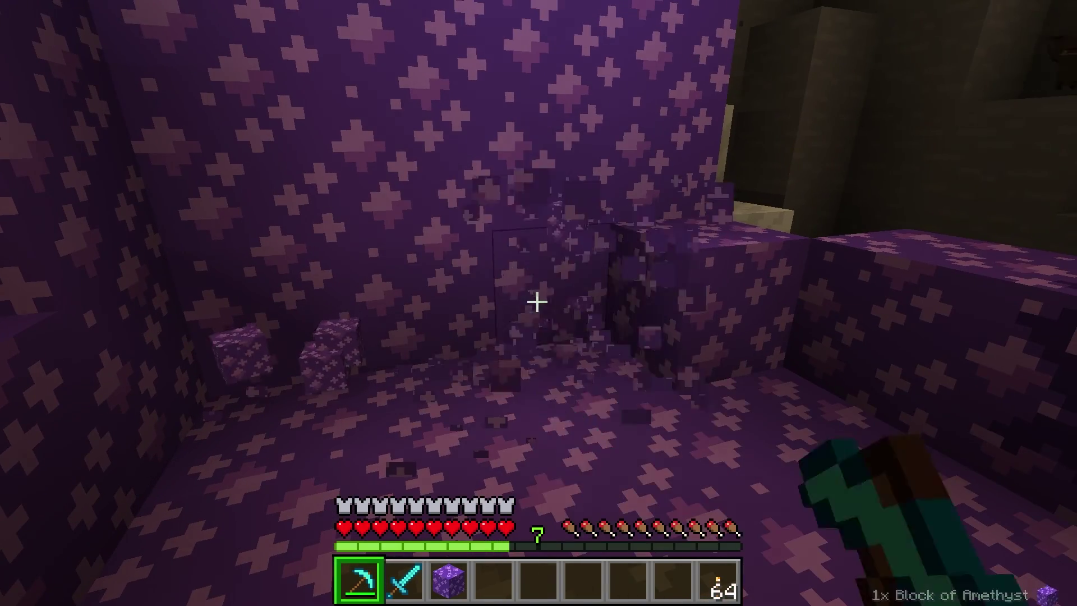
pyautogui.click(537, 302)
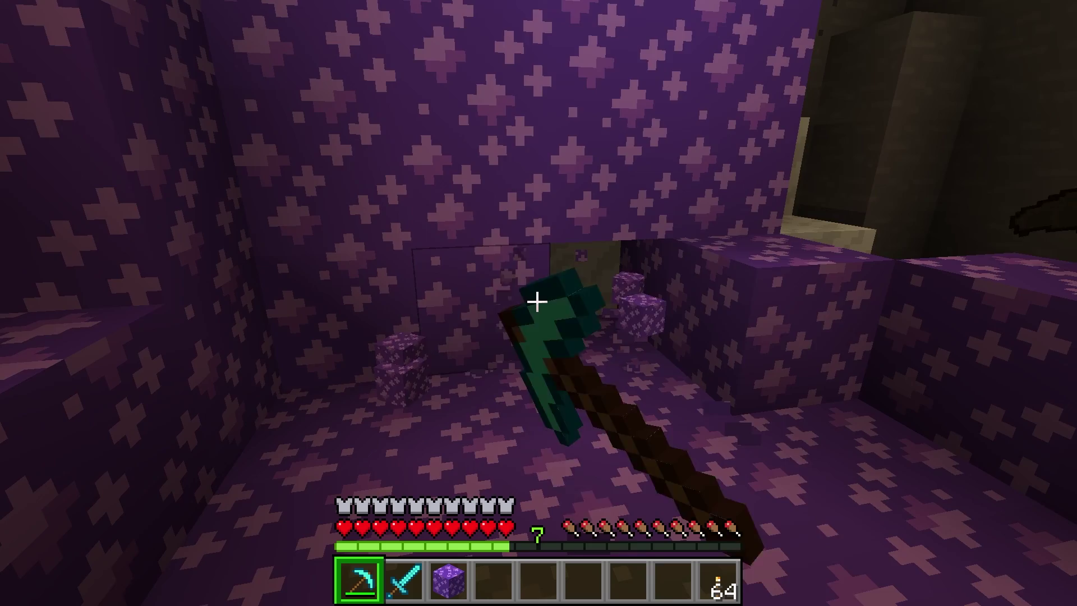
pyautogui.click(537, 302)
pyautogui.click(537, 302)
pyautogui.click(536, 302)
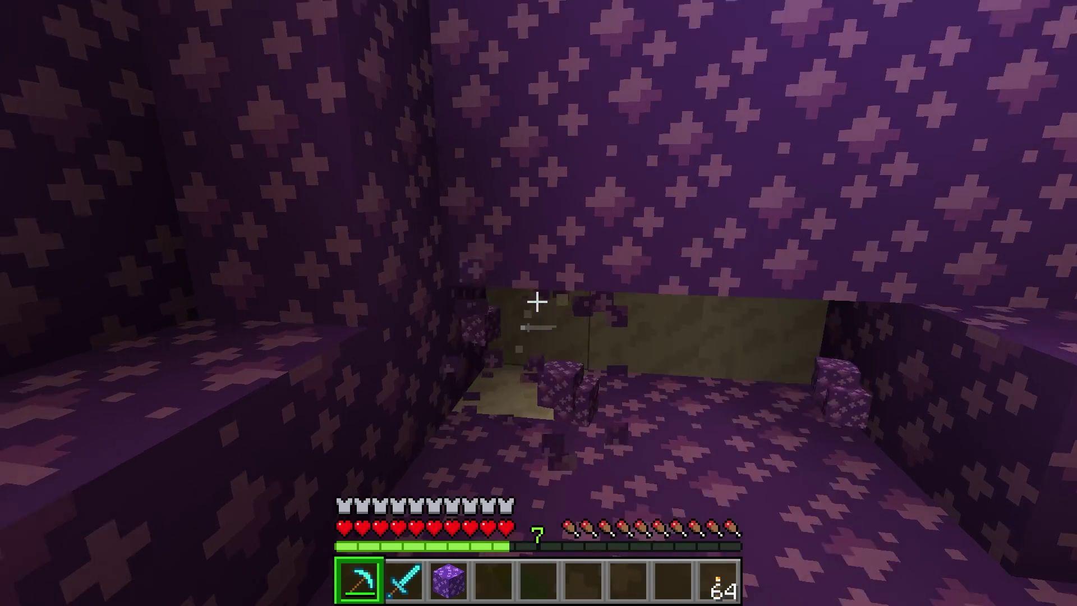
pyautogui.click(537, 302)
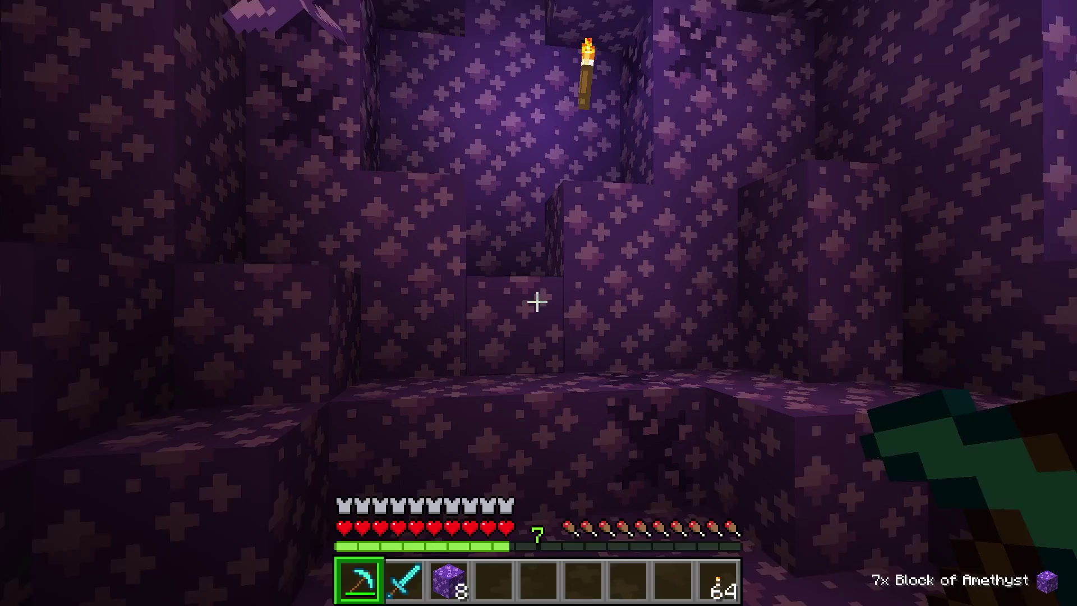
pyautogui.click(537, 302)
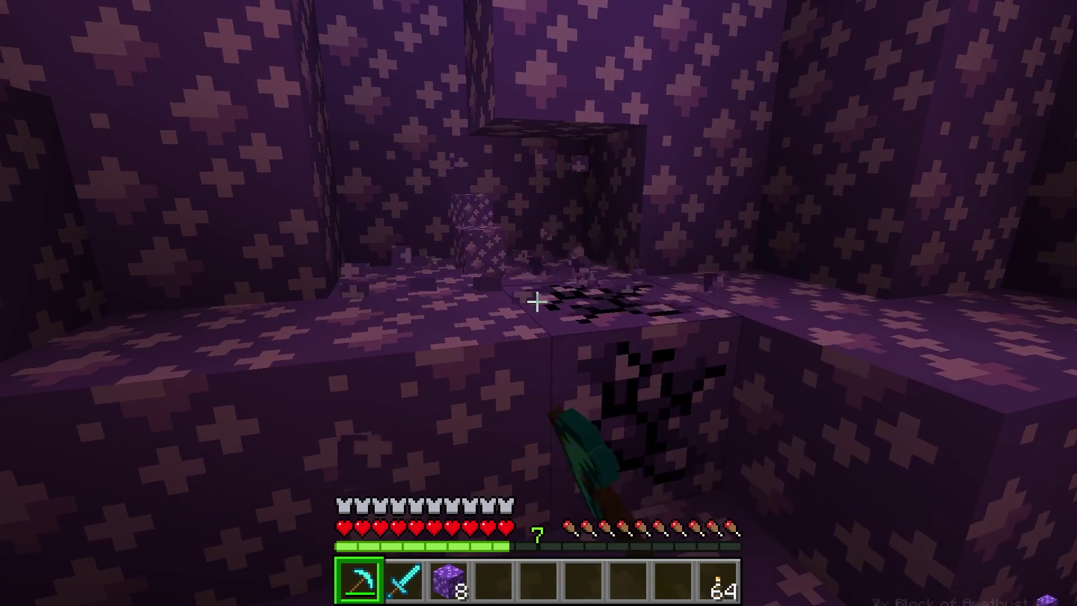
pyautogui.click(537, 302)
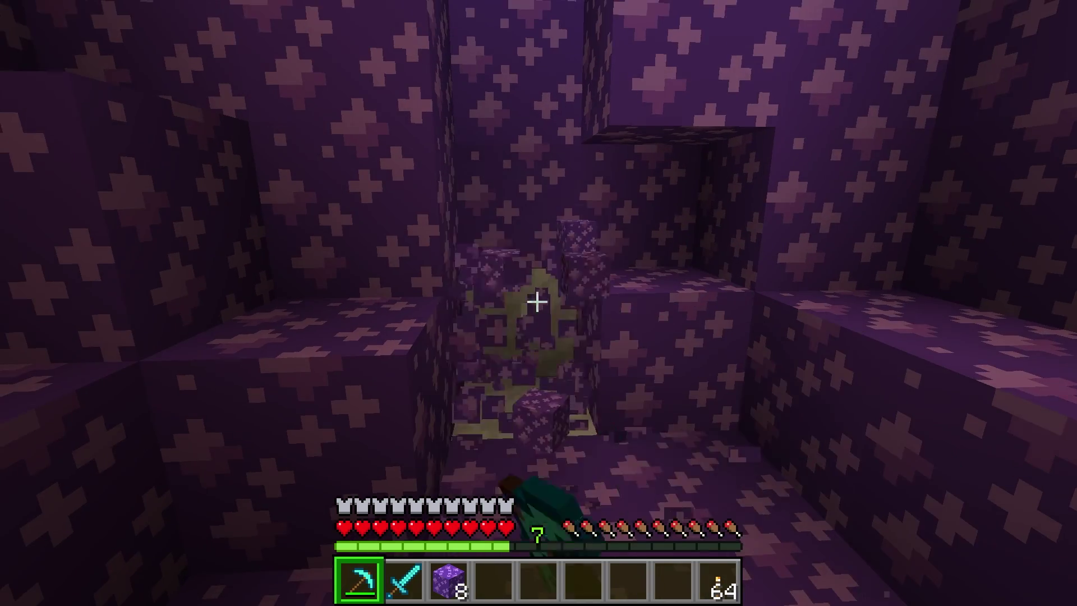
pyautogui.click(537, 302)
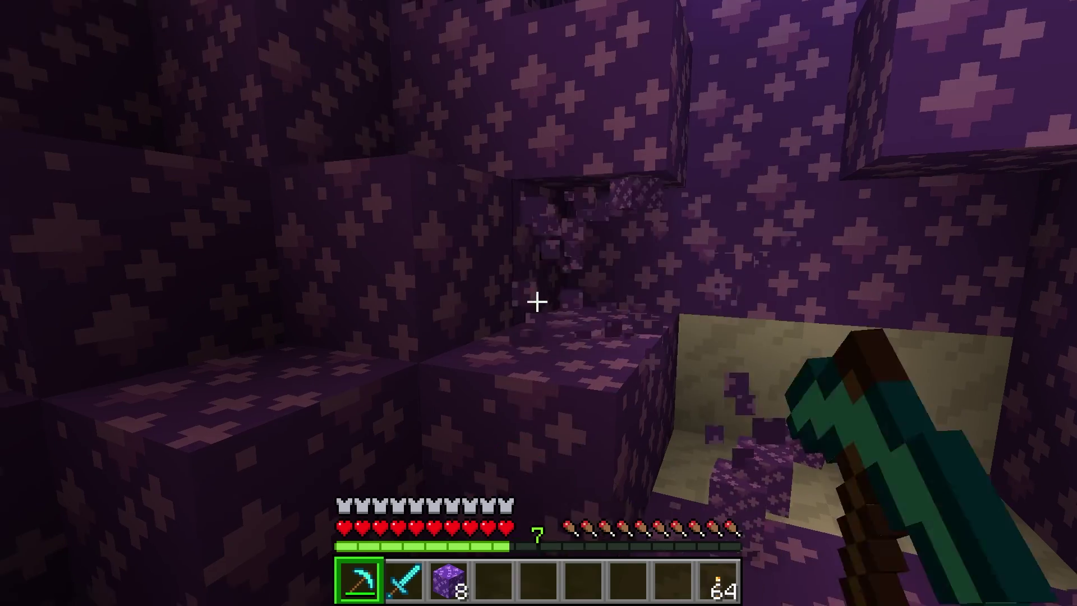
pyautogui.click(536, 302)
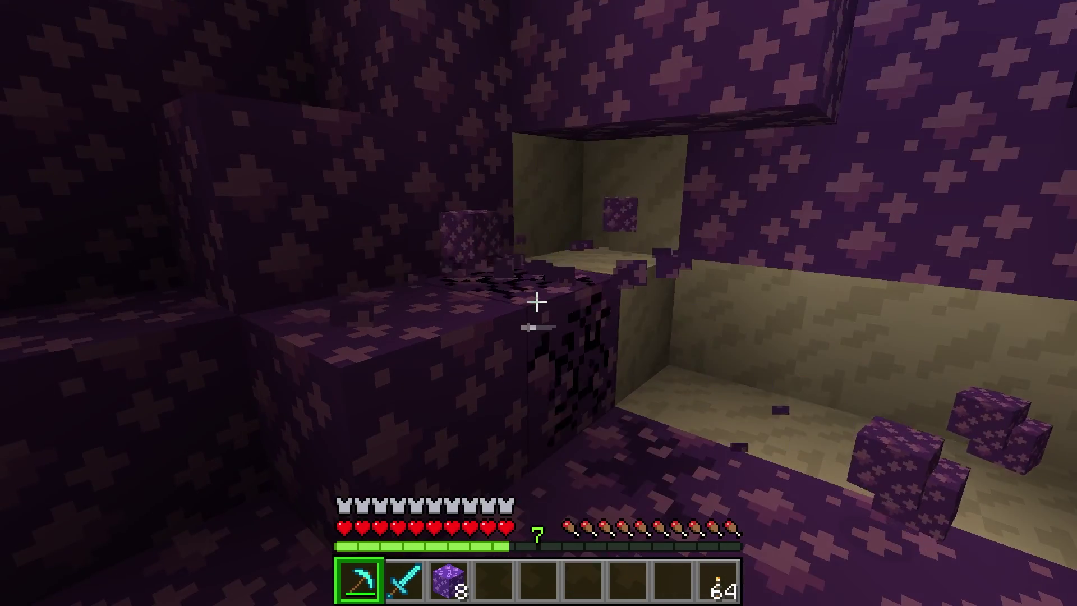
pyautogui.click(536, 301)
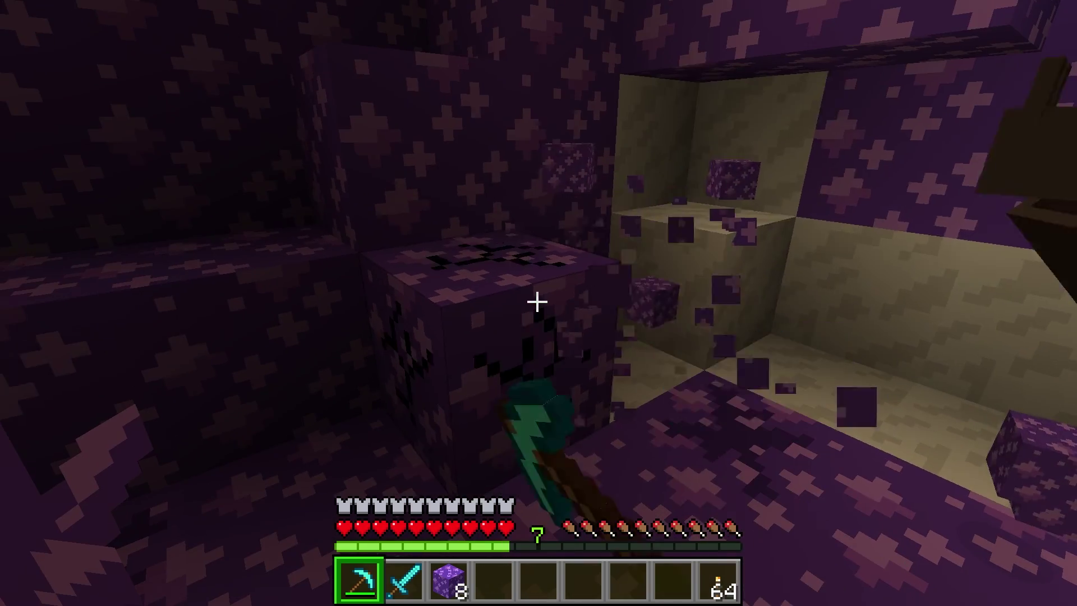